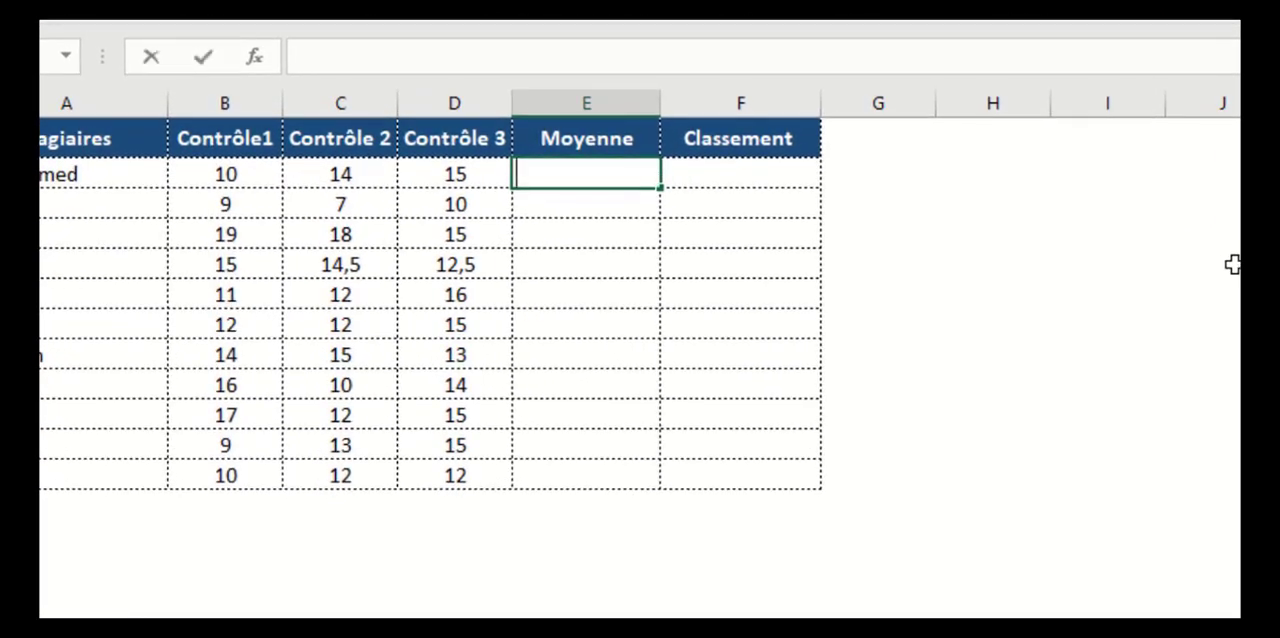
# Enter =MOYENNE(B2:D2) in E2 and fill the formula down the Moyenne column to E12
pyautogui.write('moy')
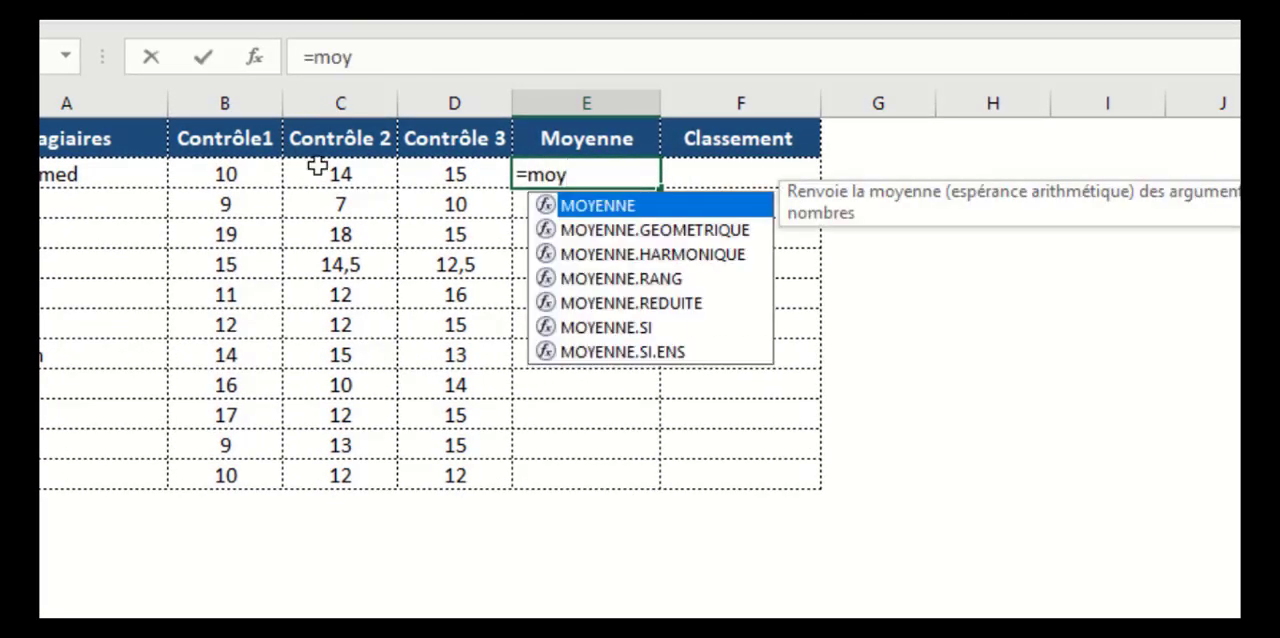
pyautogui.doubleClick(628, 217)
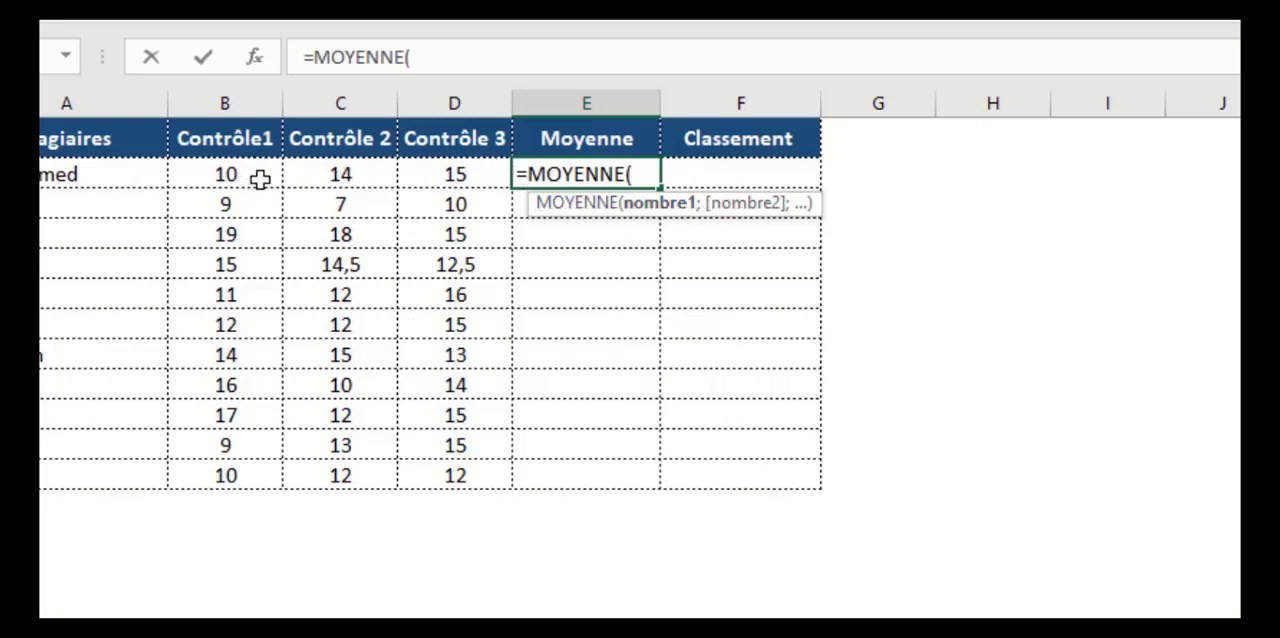
pyautogui.moveTo(214, 174); pyautogui.dragTo(441, 176)
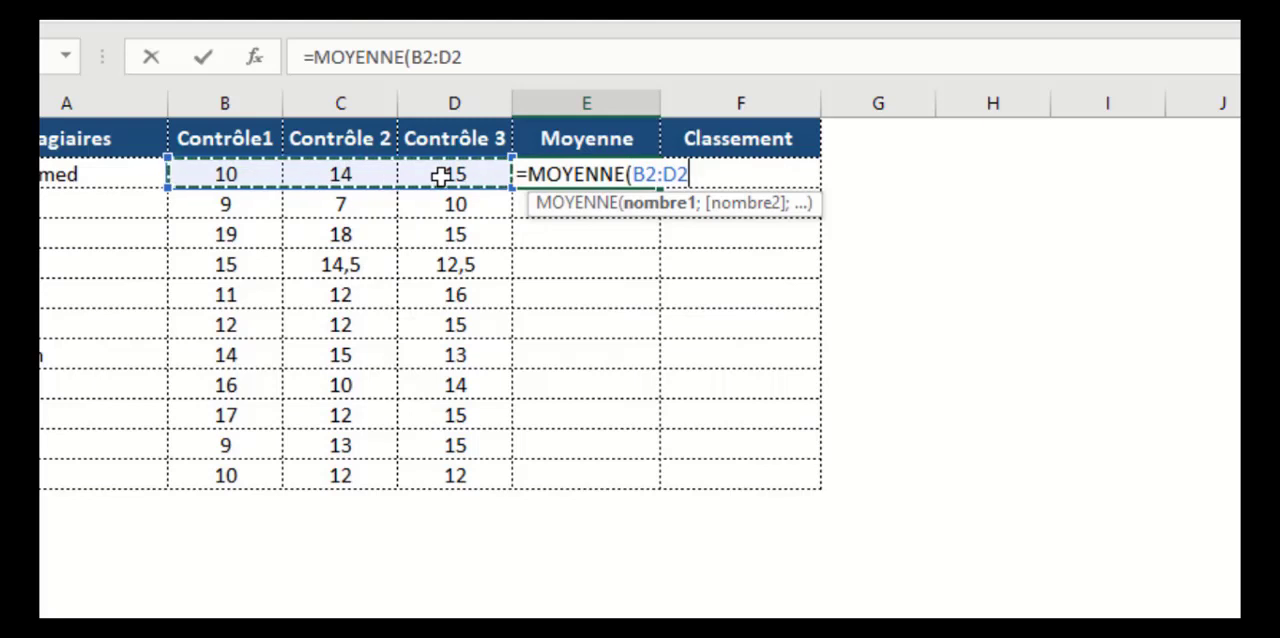
pyautogui.write(')')
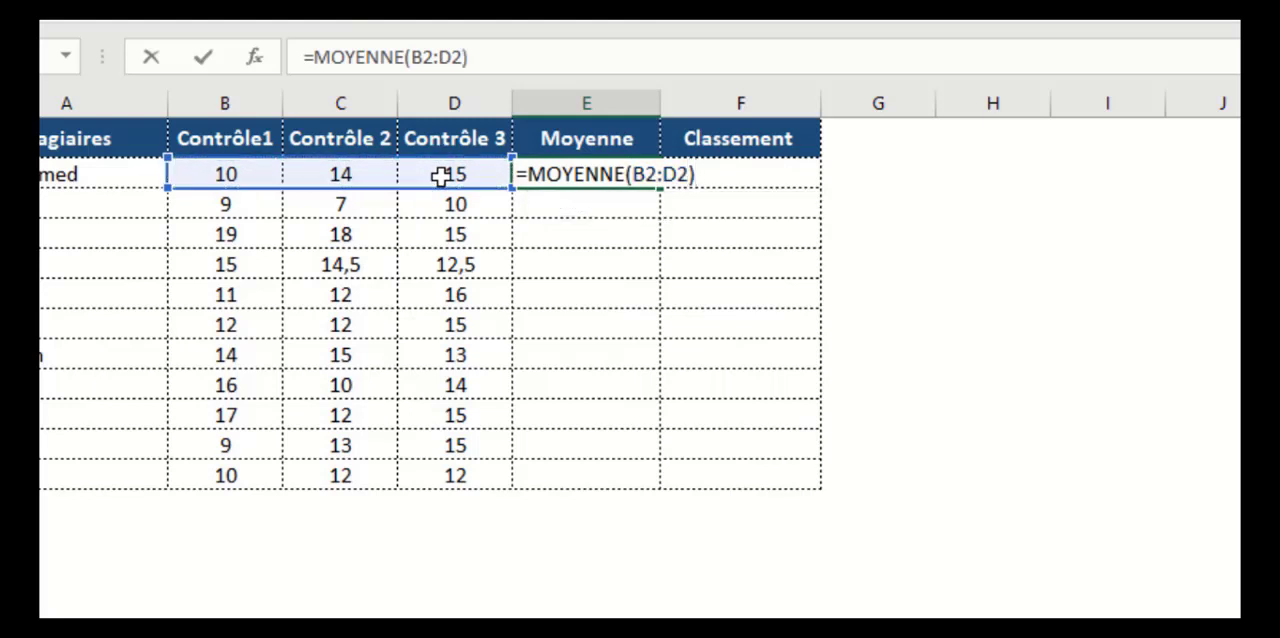
pyautogui.press('Return')
pyautogui.click(634, 175)
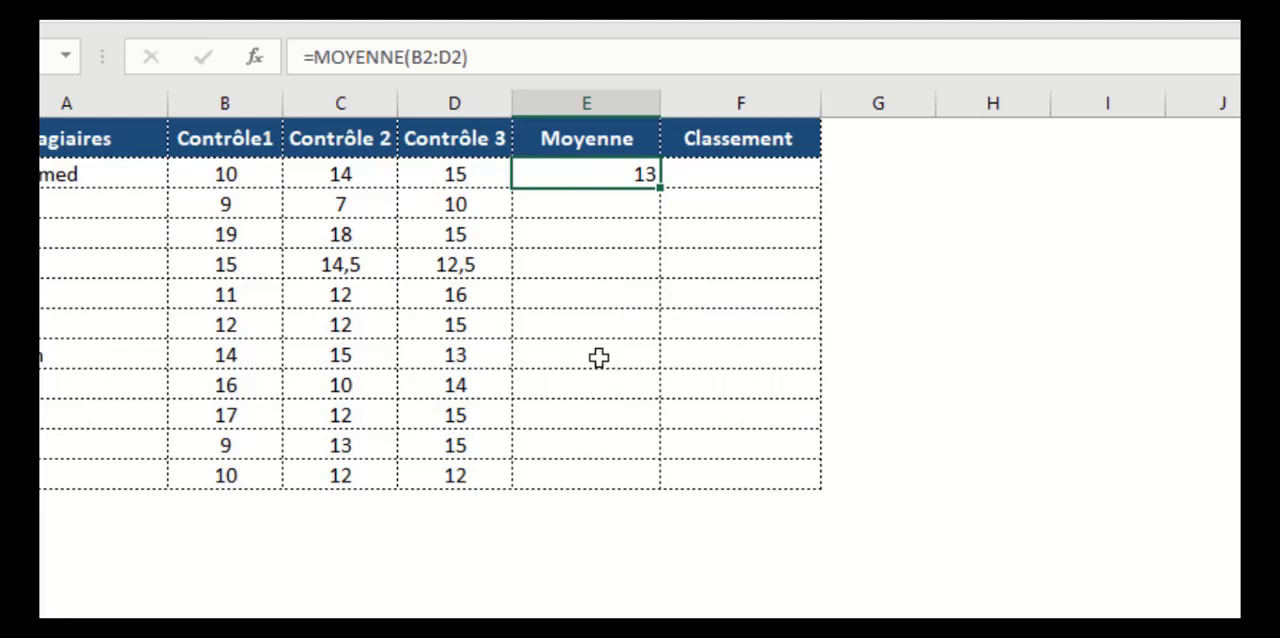
pyautogui.doubleClick(660, 187)
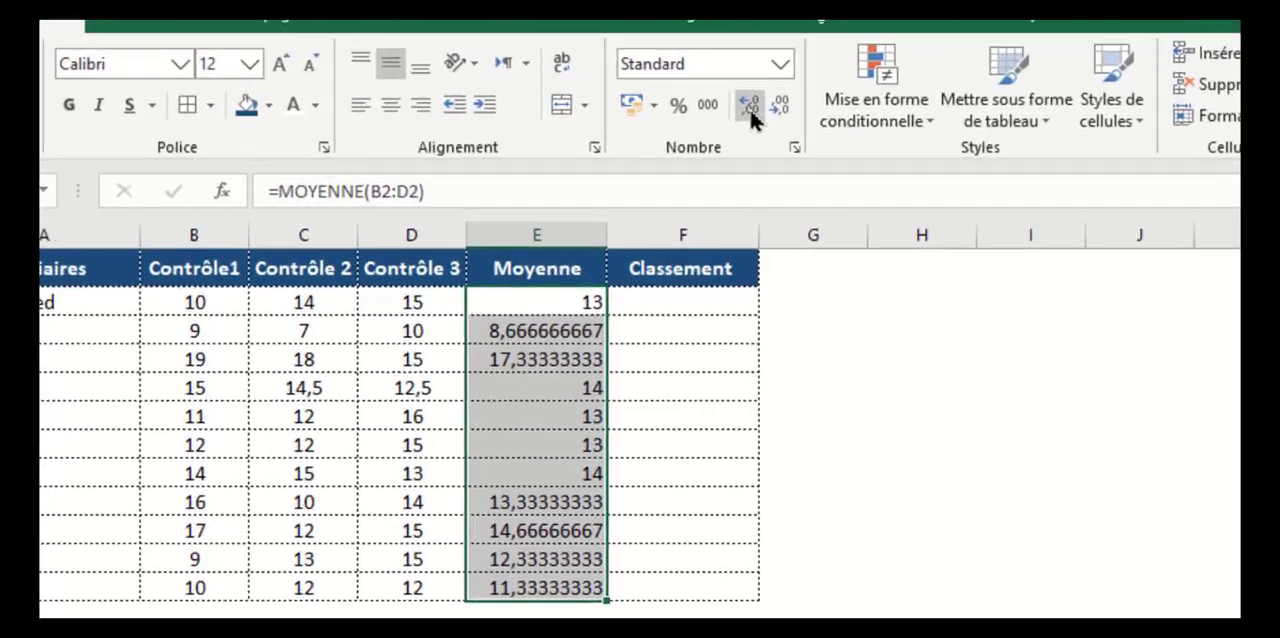
# Format the averages in E2:E12 with no decimal places and centre them horizontally
pyautogui.click(749, 106)
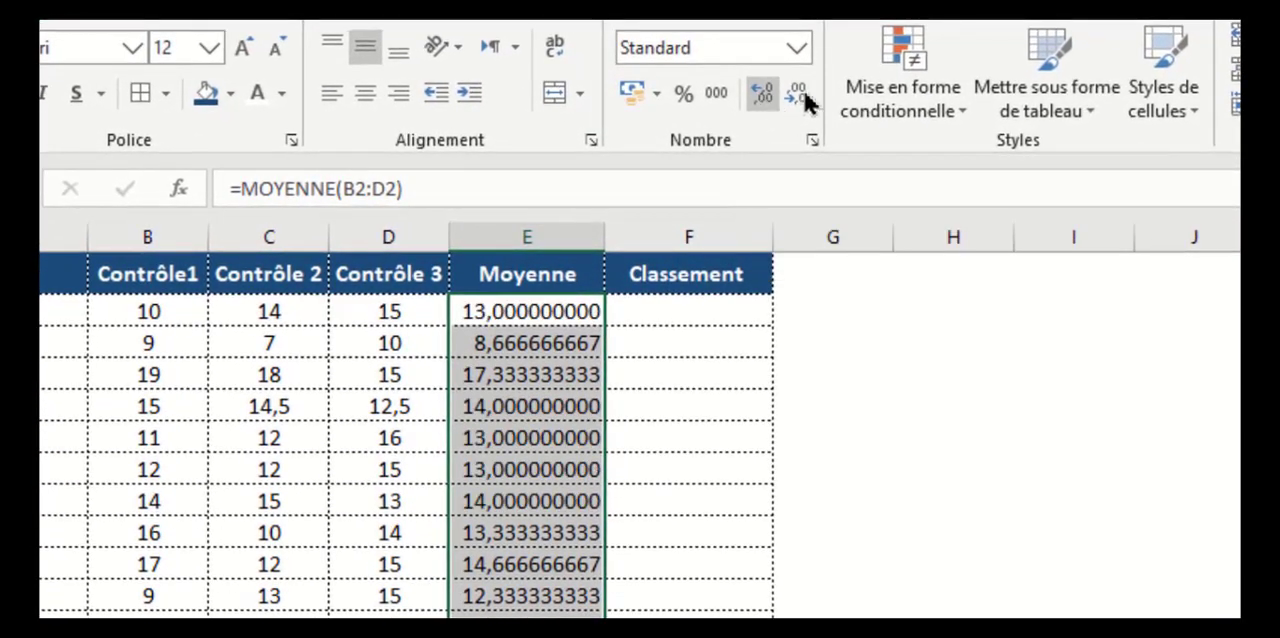
pyautogui.click(786, 106)
pyautogui.click(786, 106)
pyautogui.click(797, 93)
pyautogui.click(797, 93)
pyautogui.click(797, 93)
pyautogui.click(797, 93)
pyautogui.click(797, 93)
pyautogui.click(797, 93)
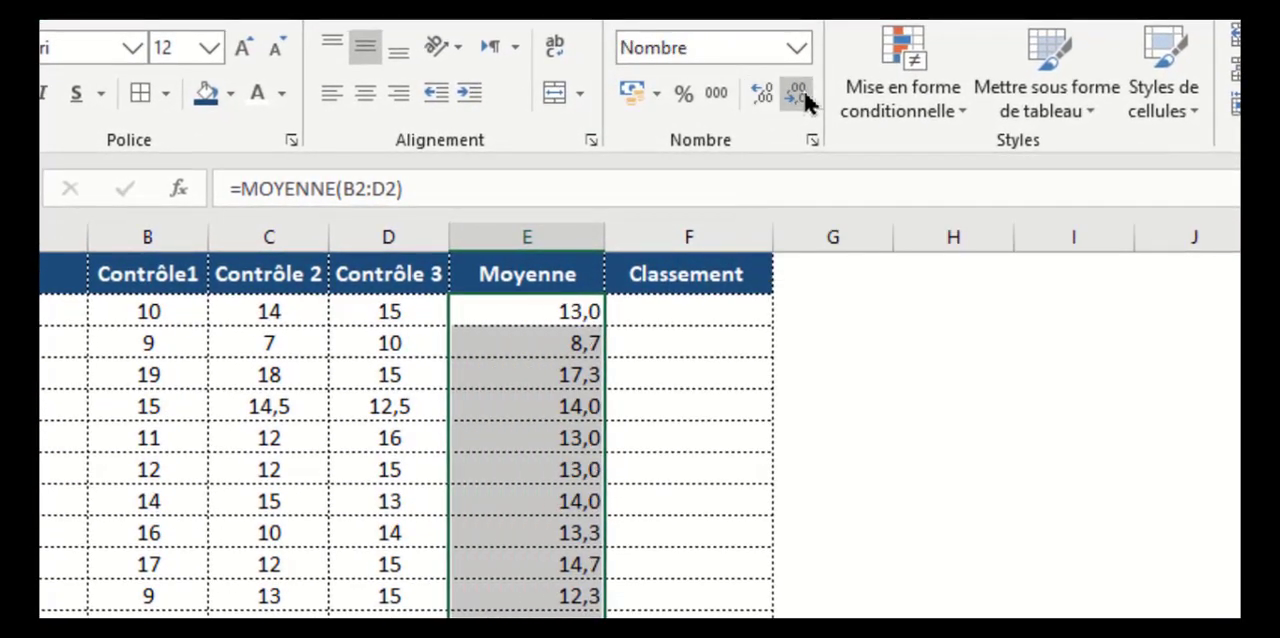
pyautogui.click(797, 93)
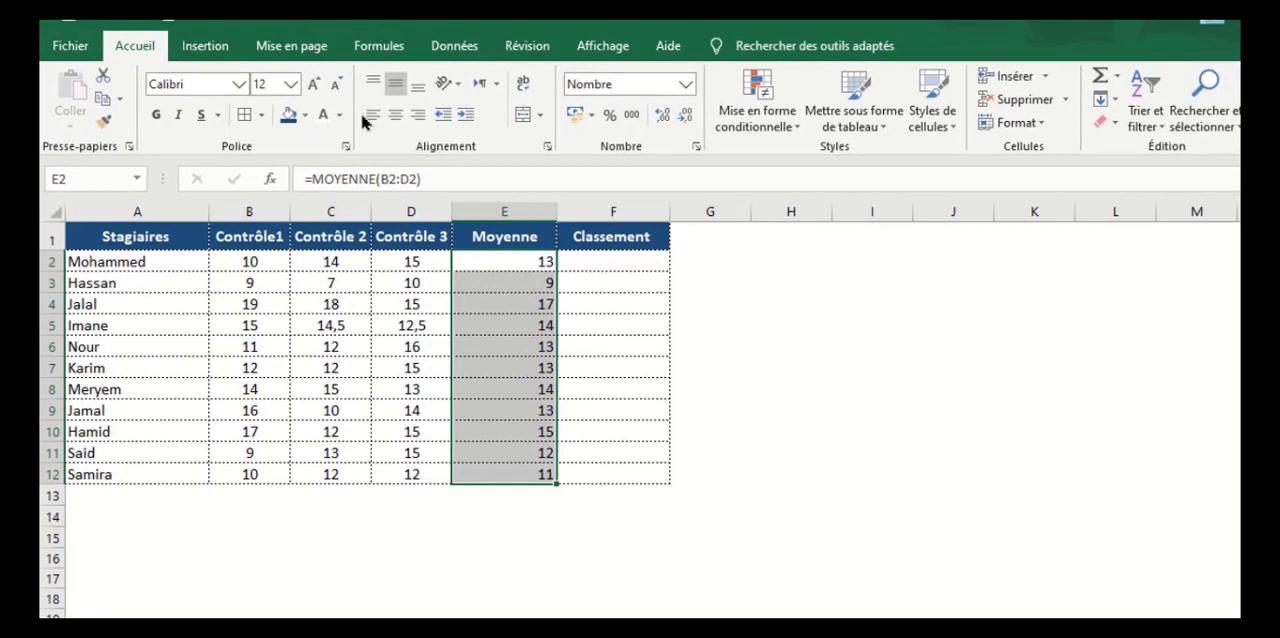
pyautogui.click(395, 115)
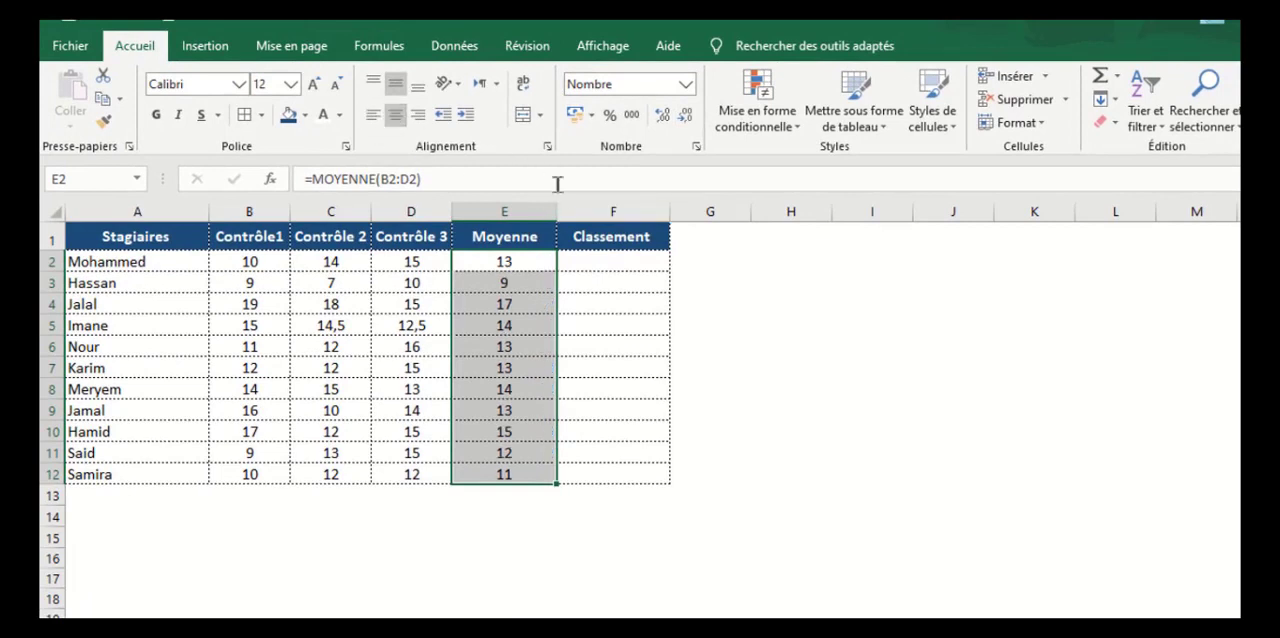
# Start a RANG formula in F2 with E2 as the number and the absolute range $E$2:$E$12 as the reference
pyautogui.click(607, 258)
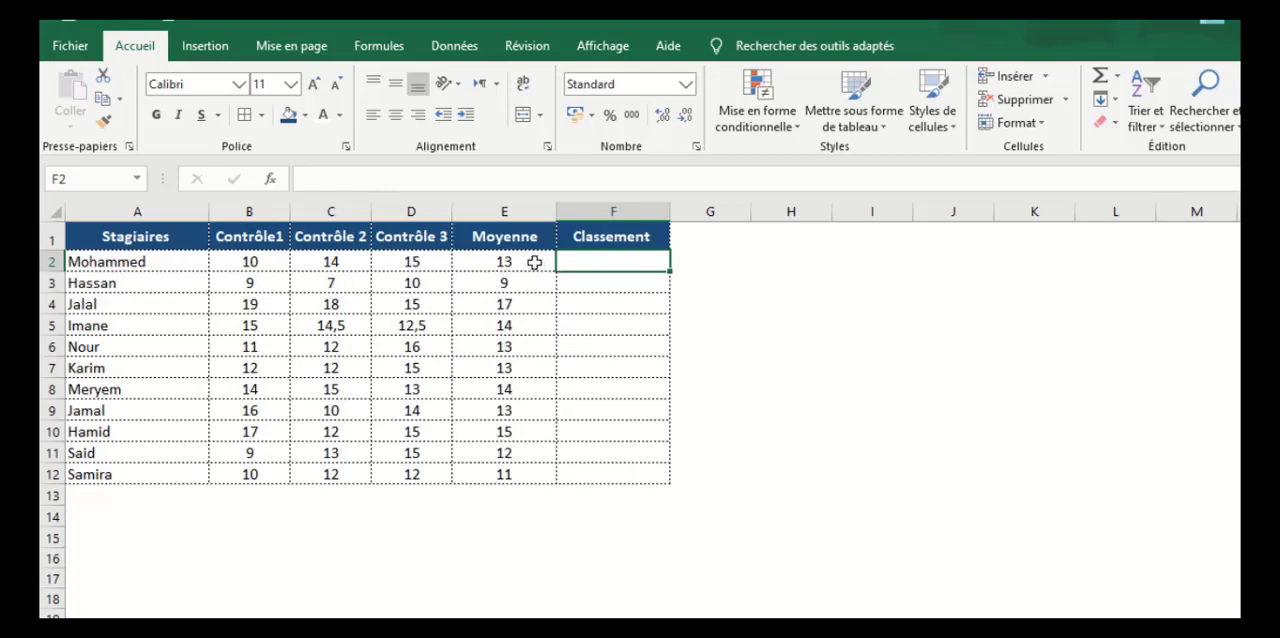
pyautogui.moveTo(535, 262); pyautogui.dragTo(523, 466)
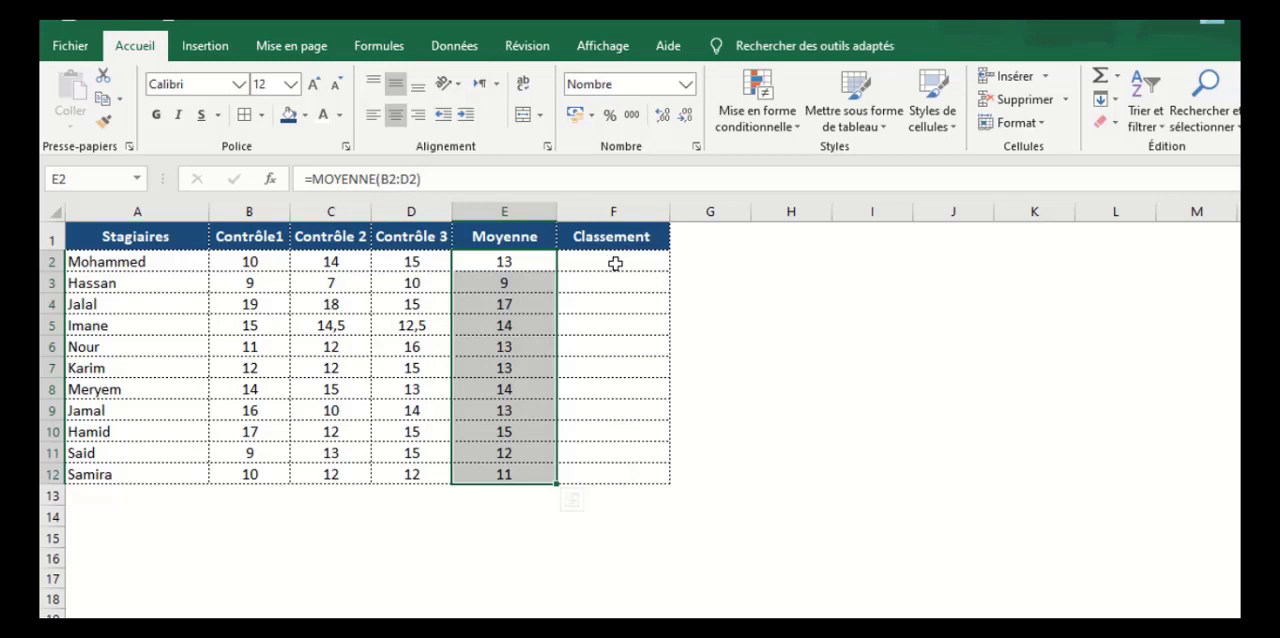
pyautogui.click(615, 263)
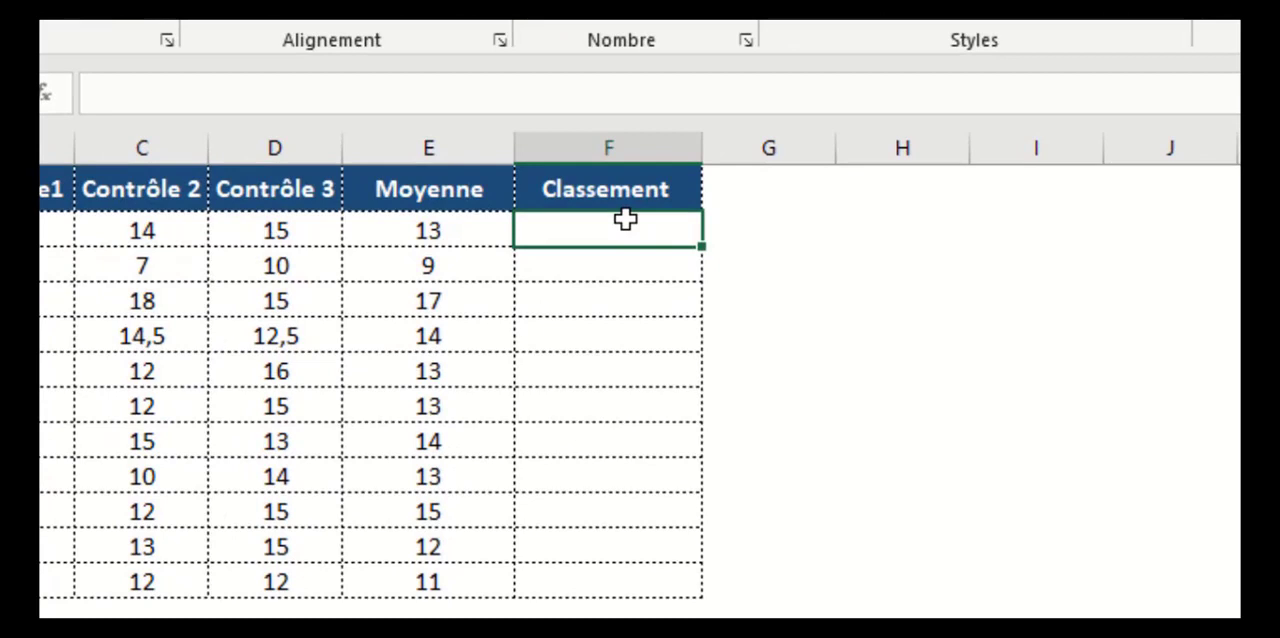
pyautogui.write('=ra')
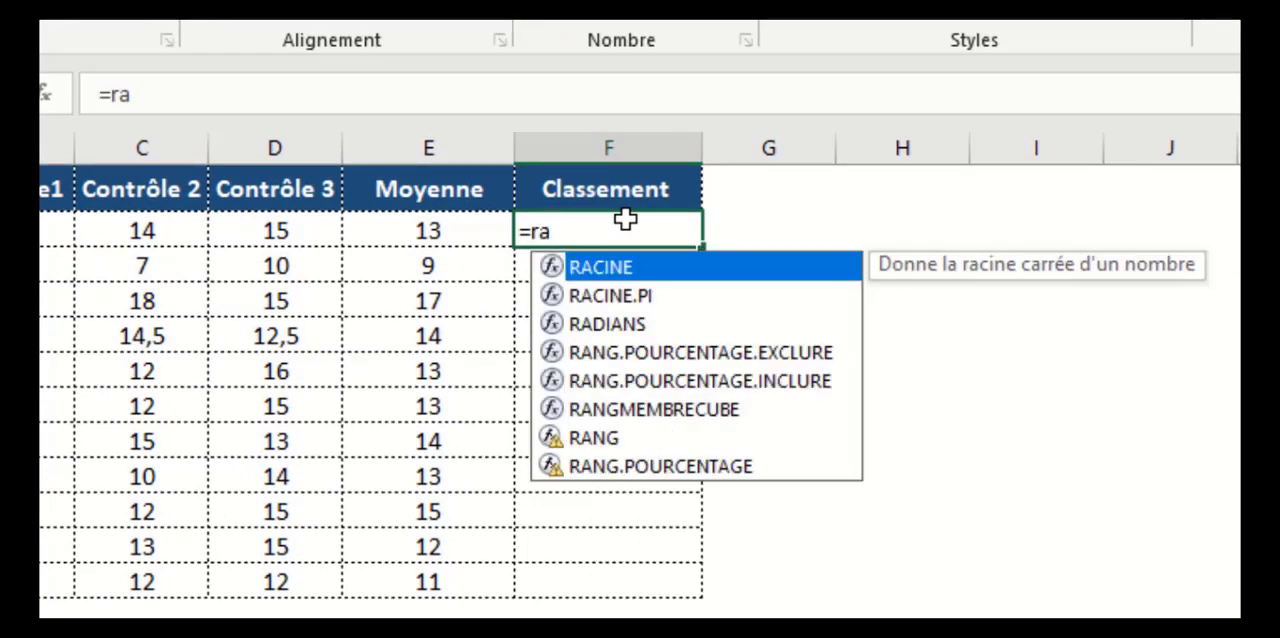
pyautogui.write('ng')
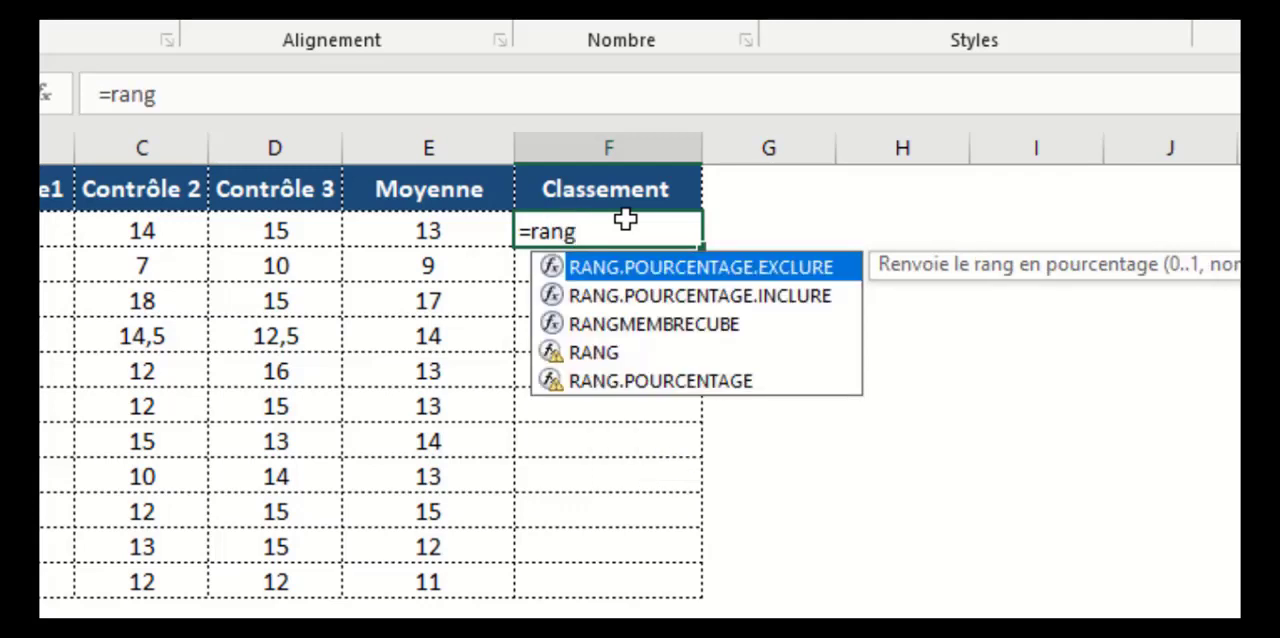
pyautogui.doubleClick(605, 355)
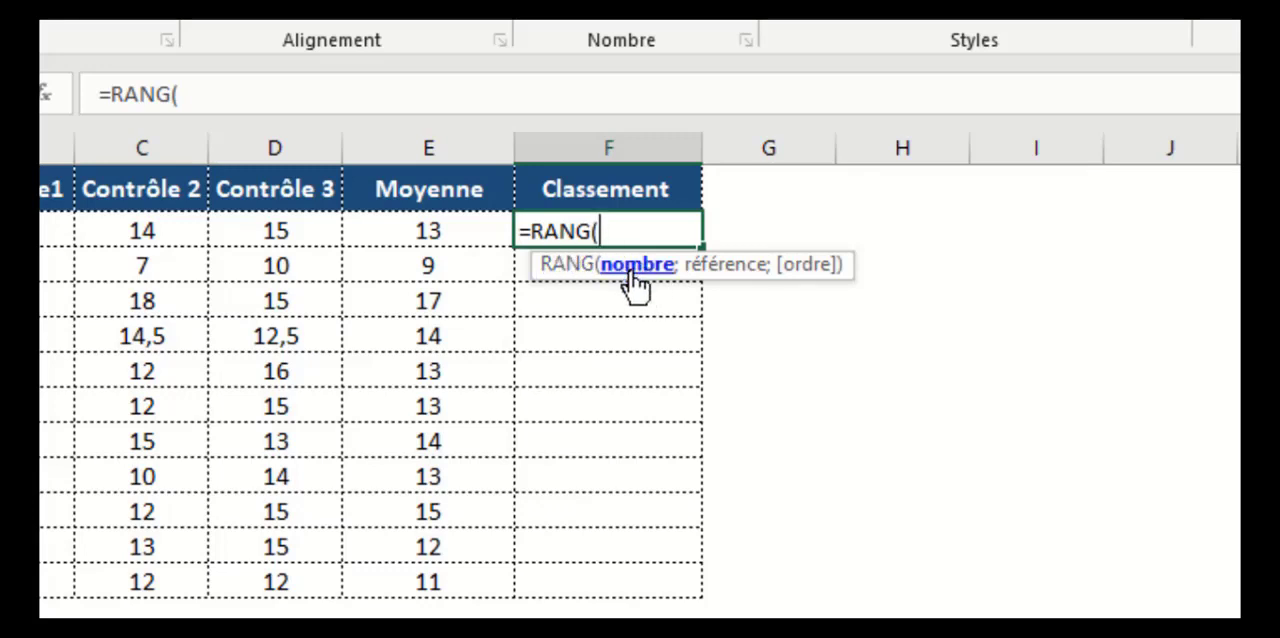
pyautogui.click(452, 227)
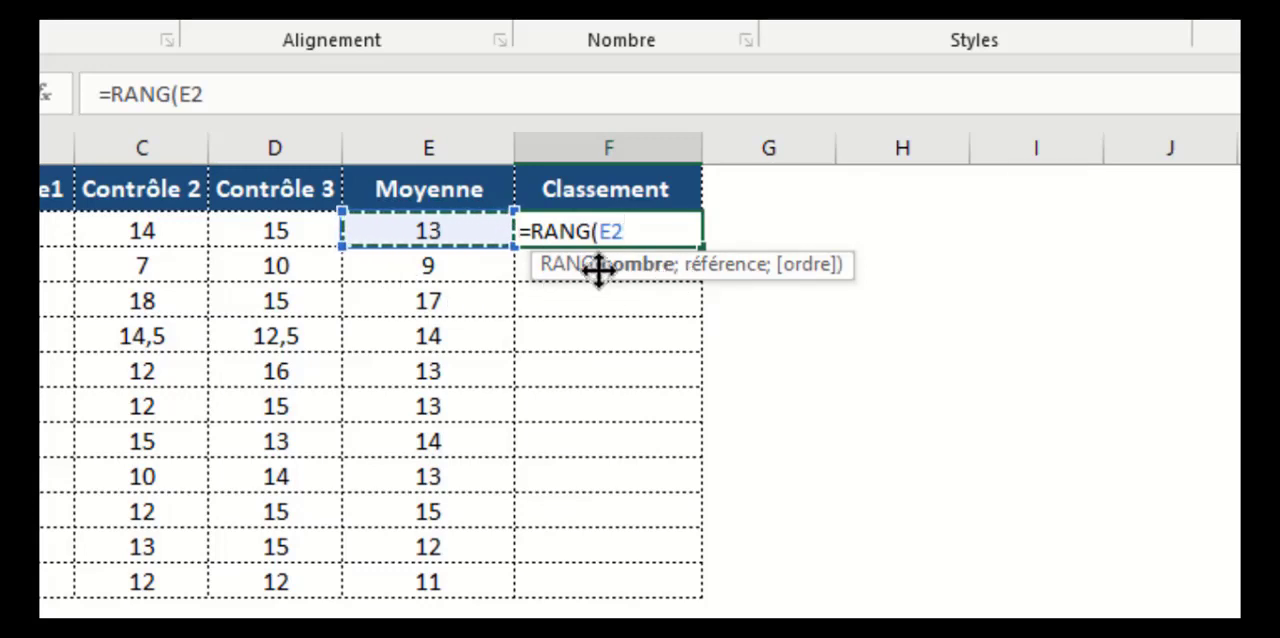
pyautogui.write(';')
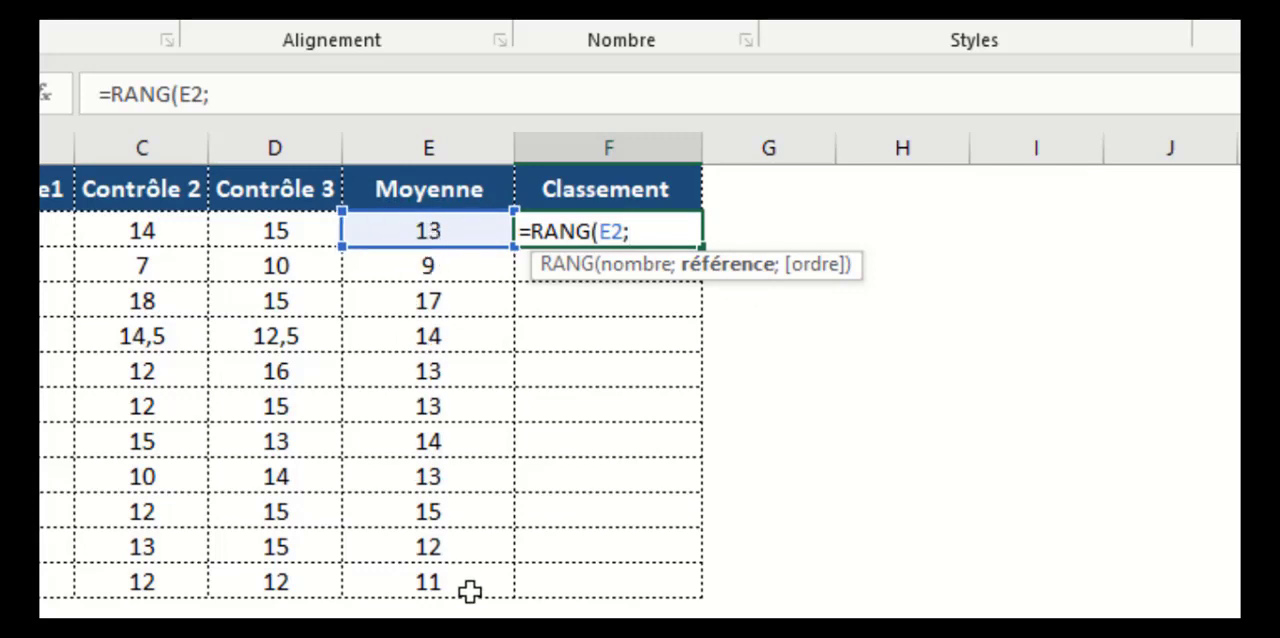
pyautogui.moveTo(410, 245); pyautogui.dragTo(390, 588)
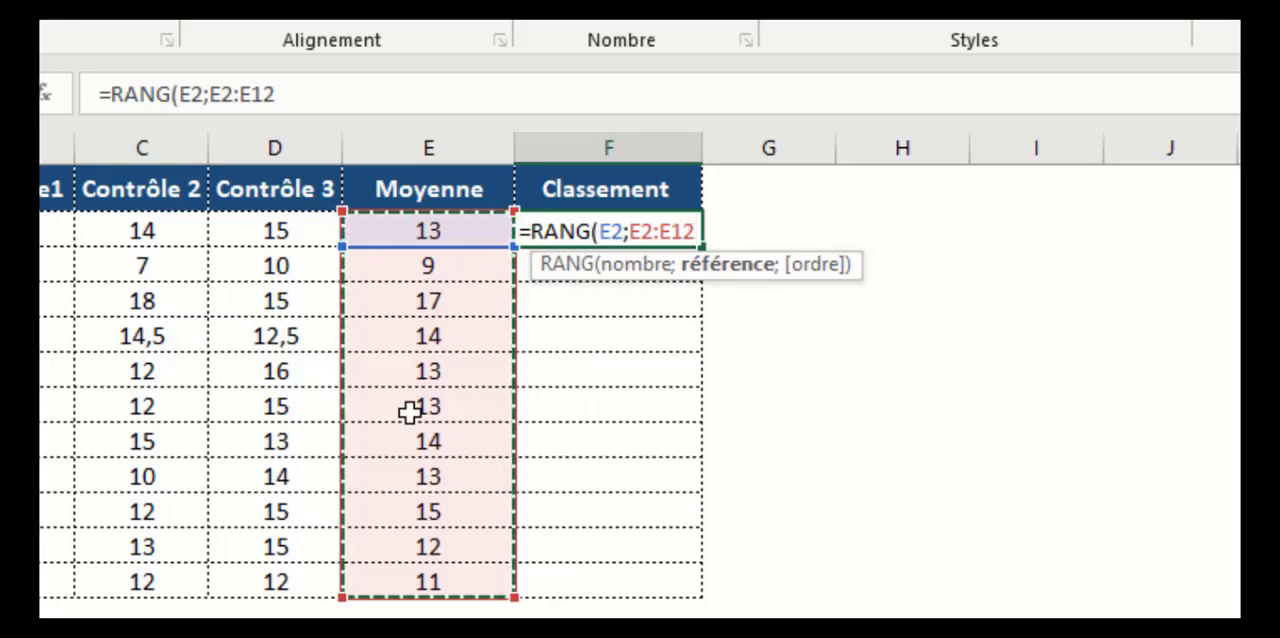
pyautogui.press('F4')
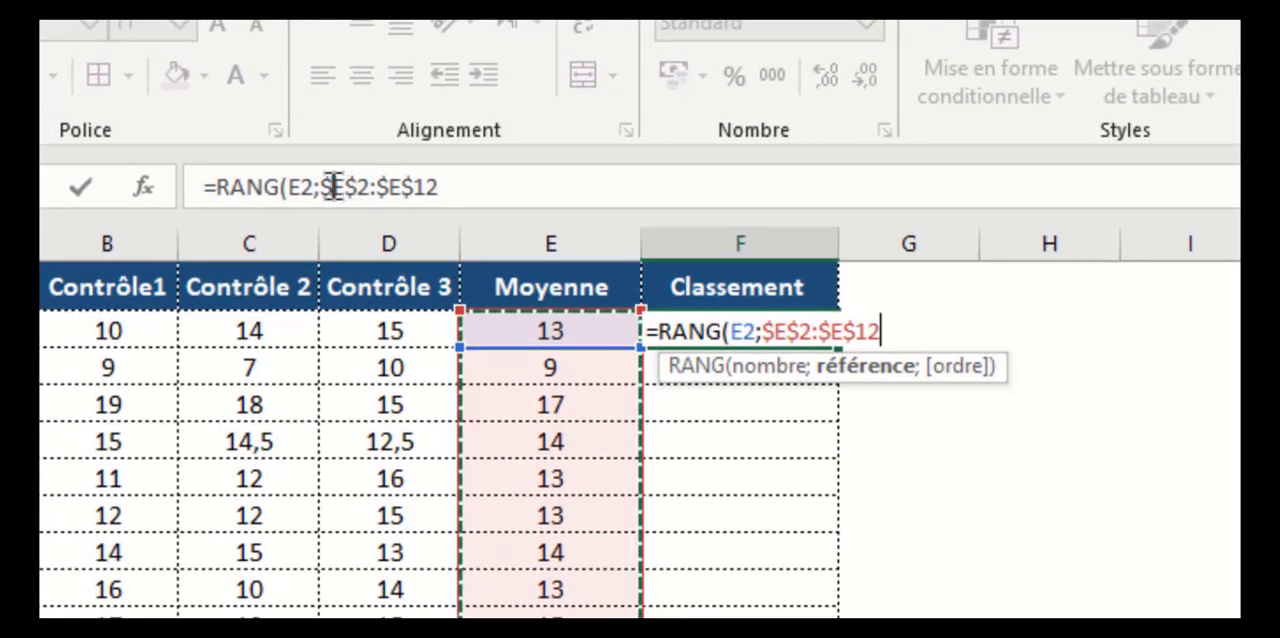
# Complete the RANG formula in F2 with 0 (Décroissant) as the order argument and validate it
pyautogui.moveTo(322, 187); pyautogui.dragTo(368, 187)
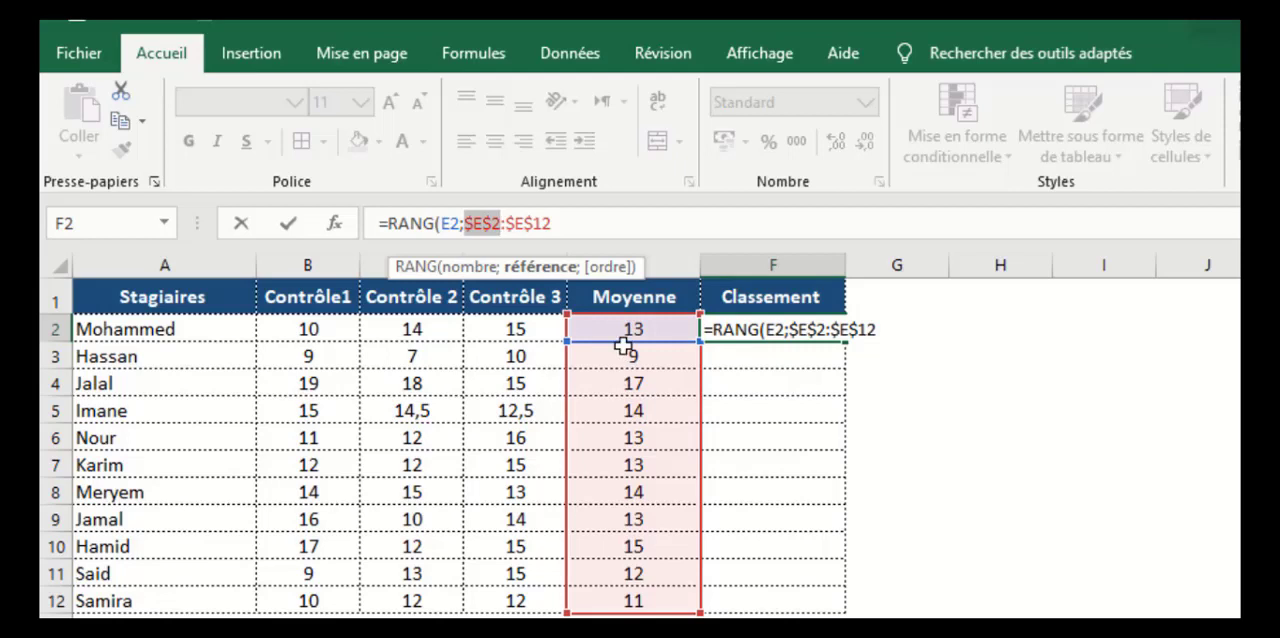
pyautogui.click(535, 222)
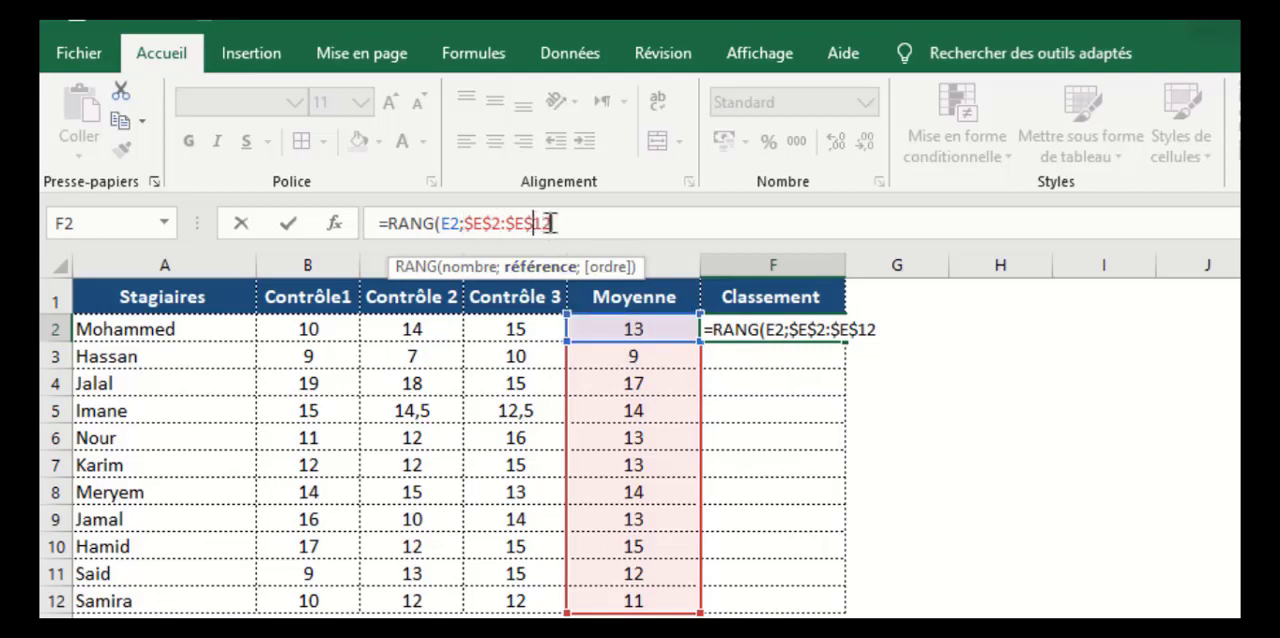
pyautogui.moveTo(551, 223); pyautogui.dragTo(470, 229)
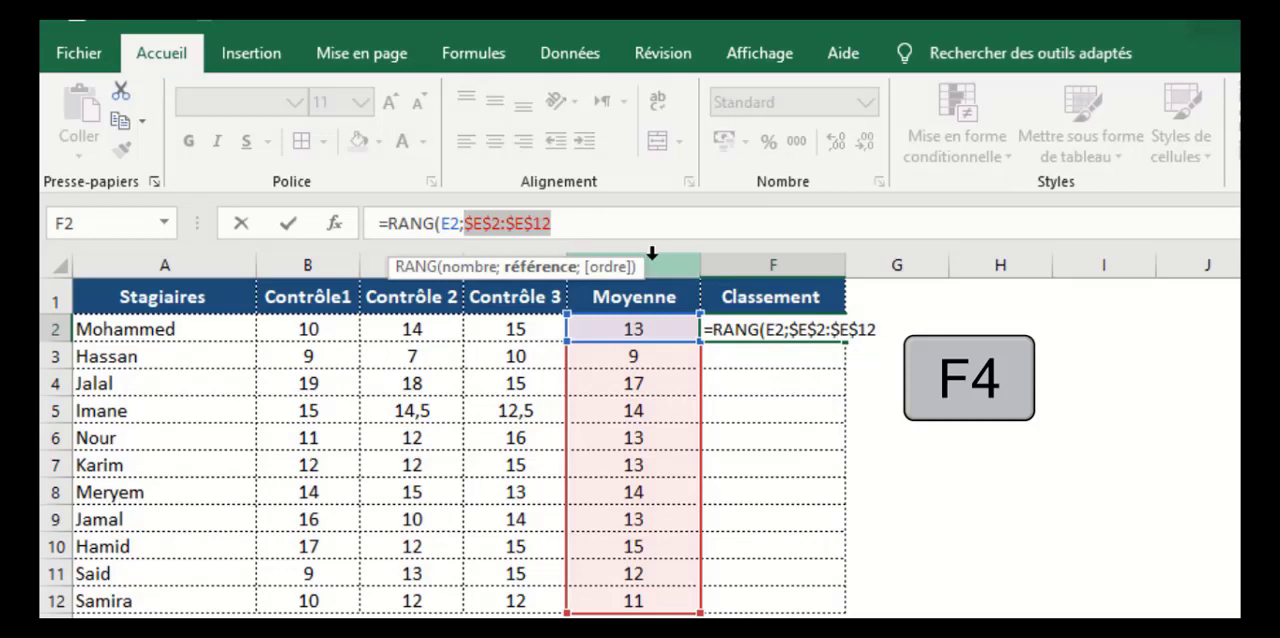
pyautogui.click(605, 234)
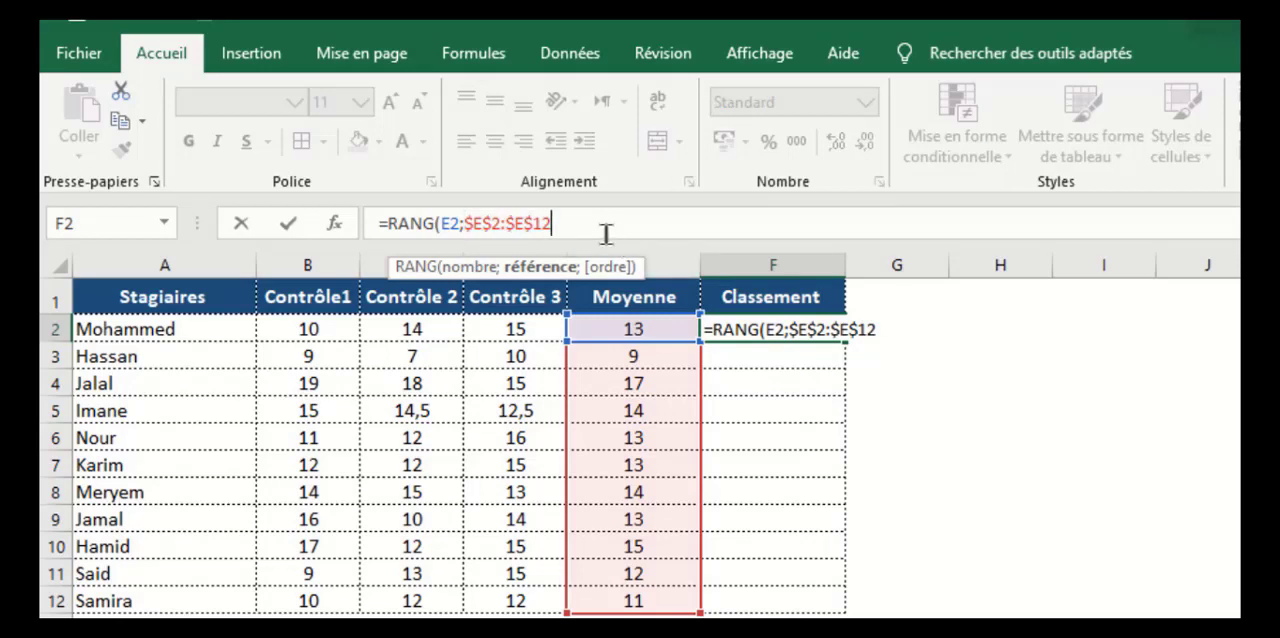
pyautogui.write(';')
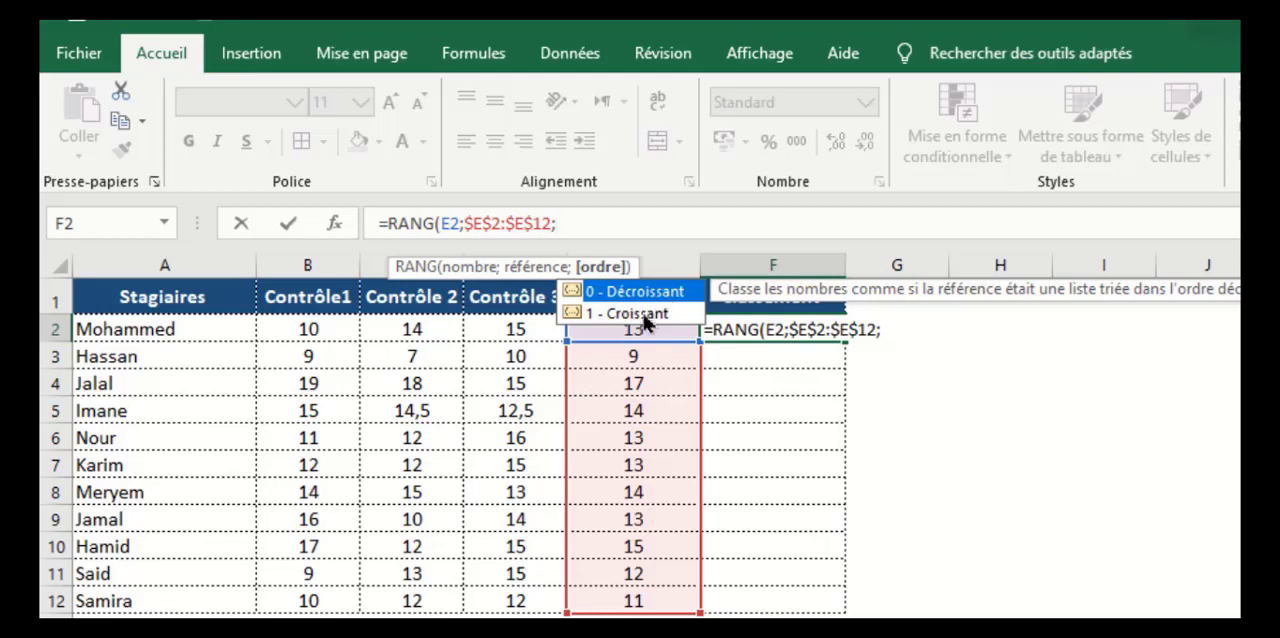
pyautogui.write('0')
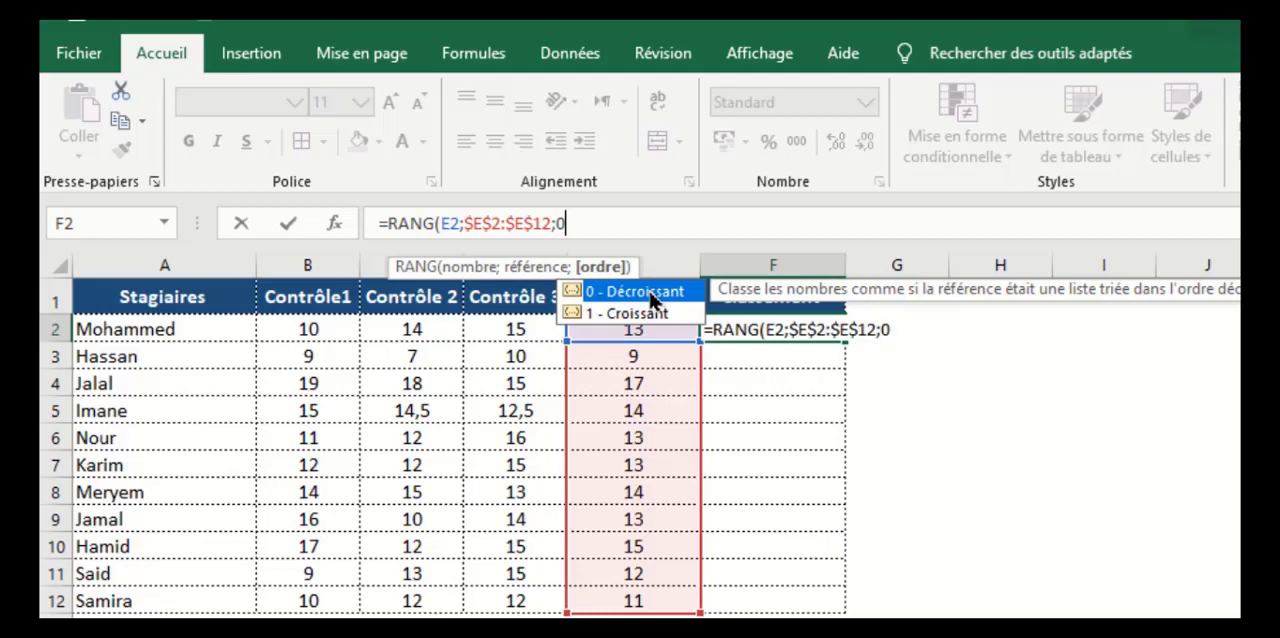
pyautogui.write(')')
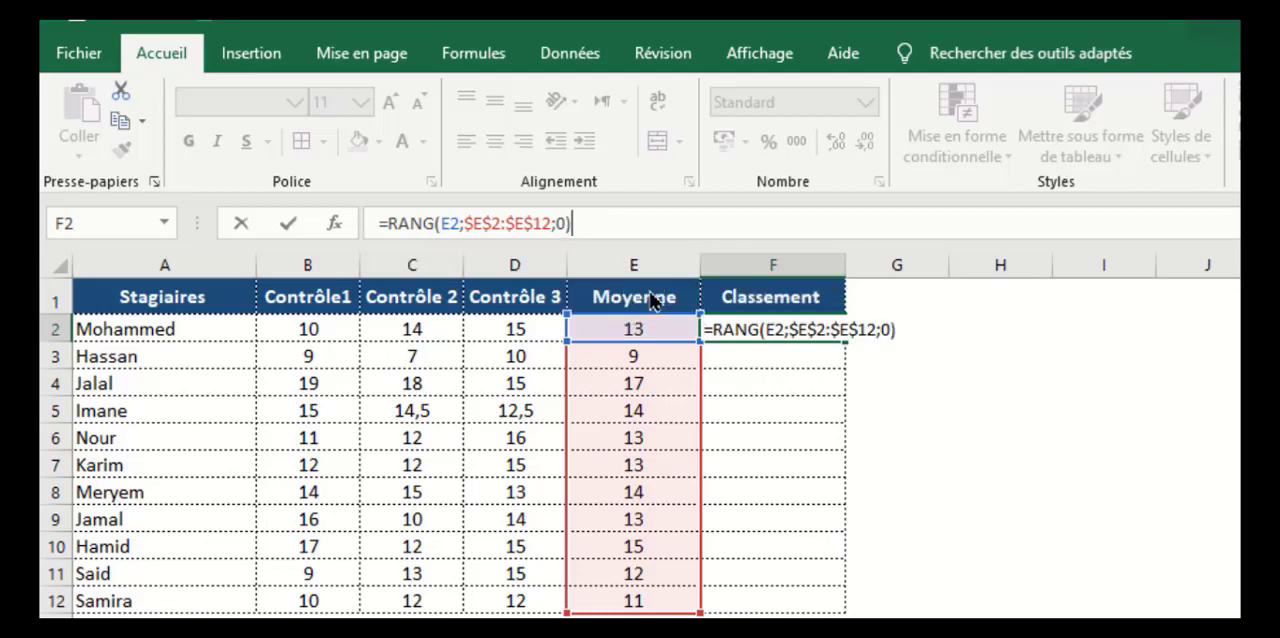
pyautogui.press('Return')
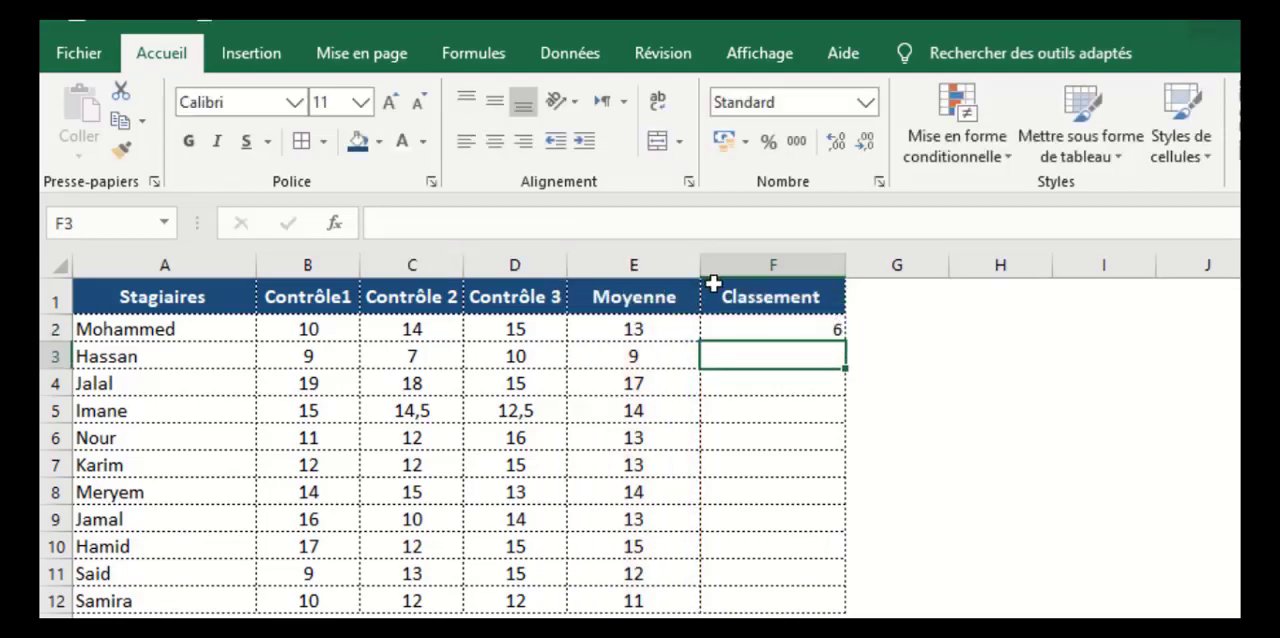
# Fill the ranking formula from F2 down the Classement column to F12
pyautogui.click(806, 331)
pyautogui.click(652, 332)
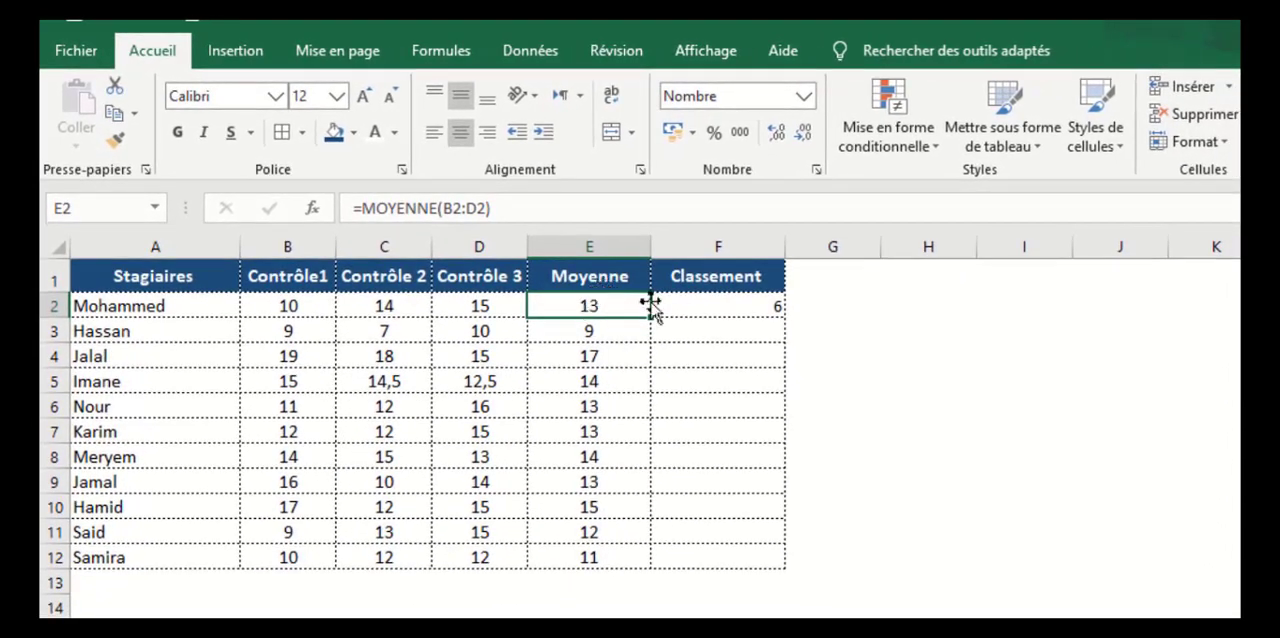
pyautogui.click(750, 300)
pyautogui.moveTo(786, 317); pyautogui.dragTo(791, 583)
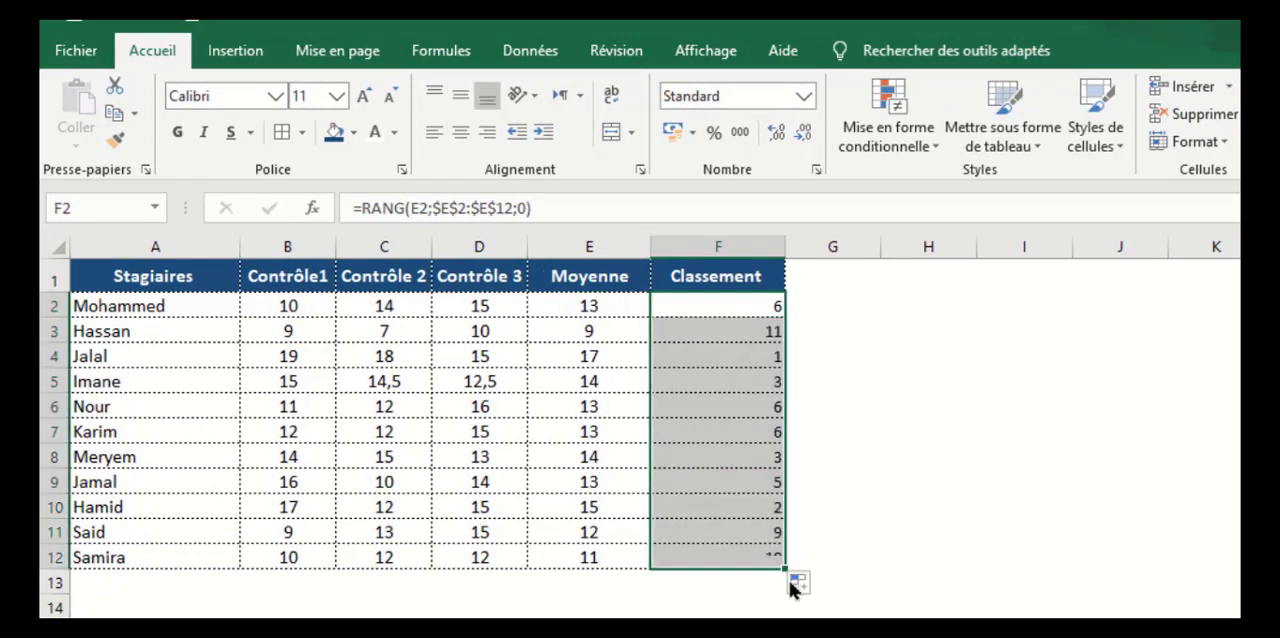
# Compare the ranks in rows 4, 10 and 8 of the Classement column with their averages in the Moyenne column
pyautogui.click(766, 354)
pyautogui.click(617, 354)
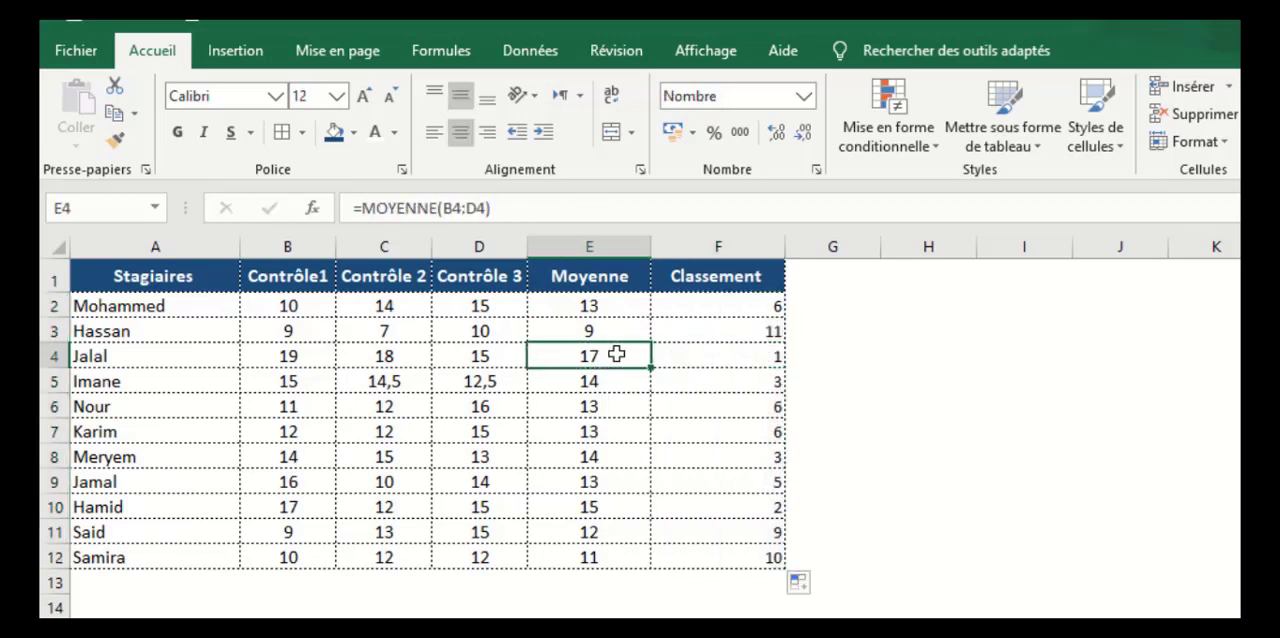
pyautogui.click(758, 511)
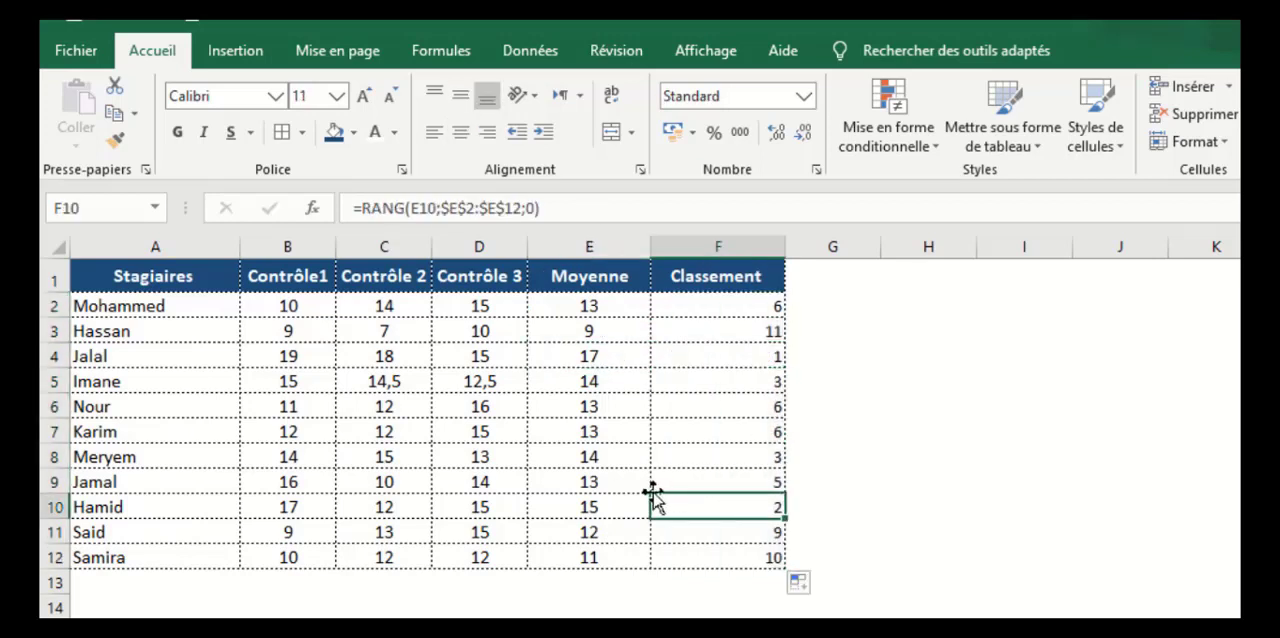
pyautogui.click(608, 503)
pyautogui.click(748, 456)
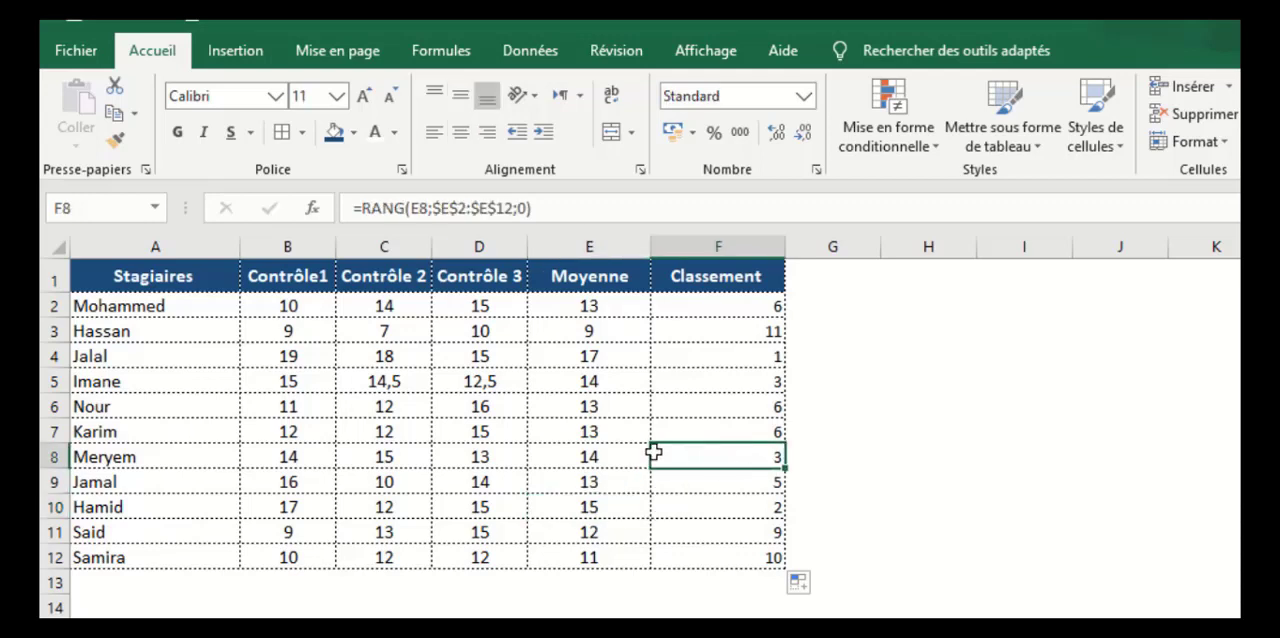
pyautogui.click(603, 454)
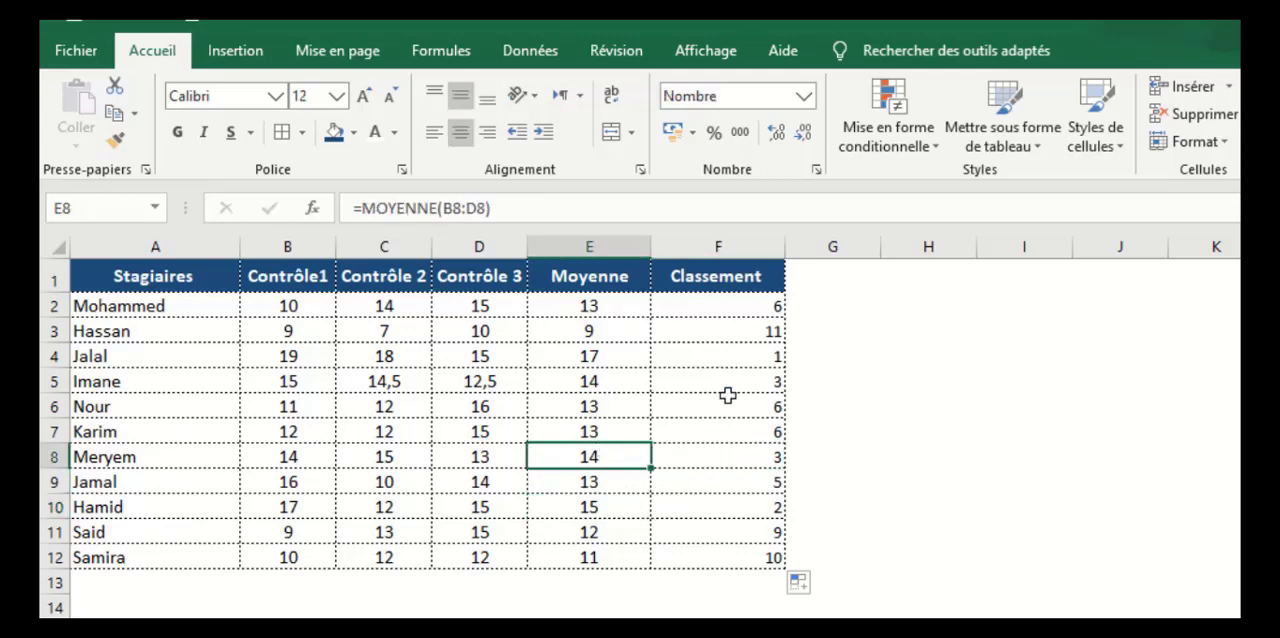
# Center the ranks in F2:F12 of the Classement column horizontally and clear the contents of that range
pyautogui.moveTo(750, 300); pyautogui.dragTo(771, 550)
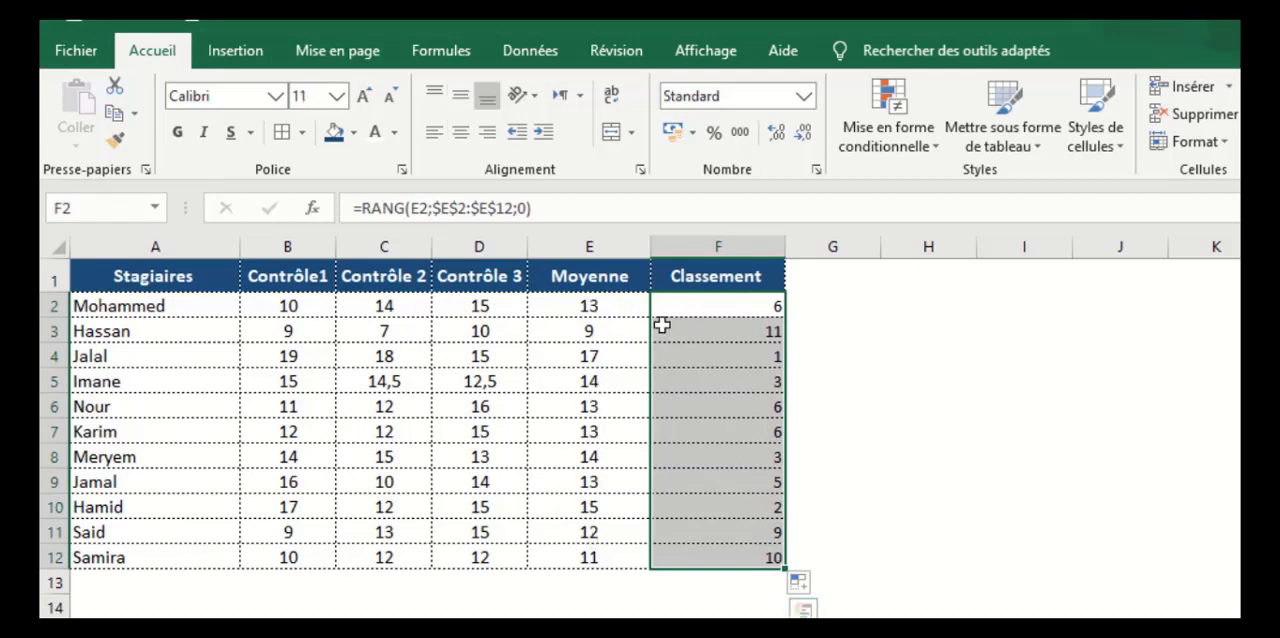
pyautogui.click(463, 143)
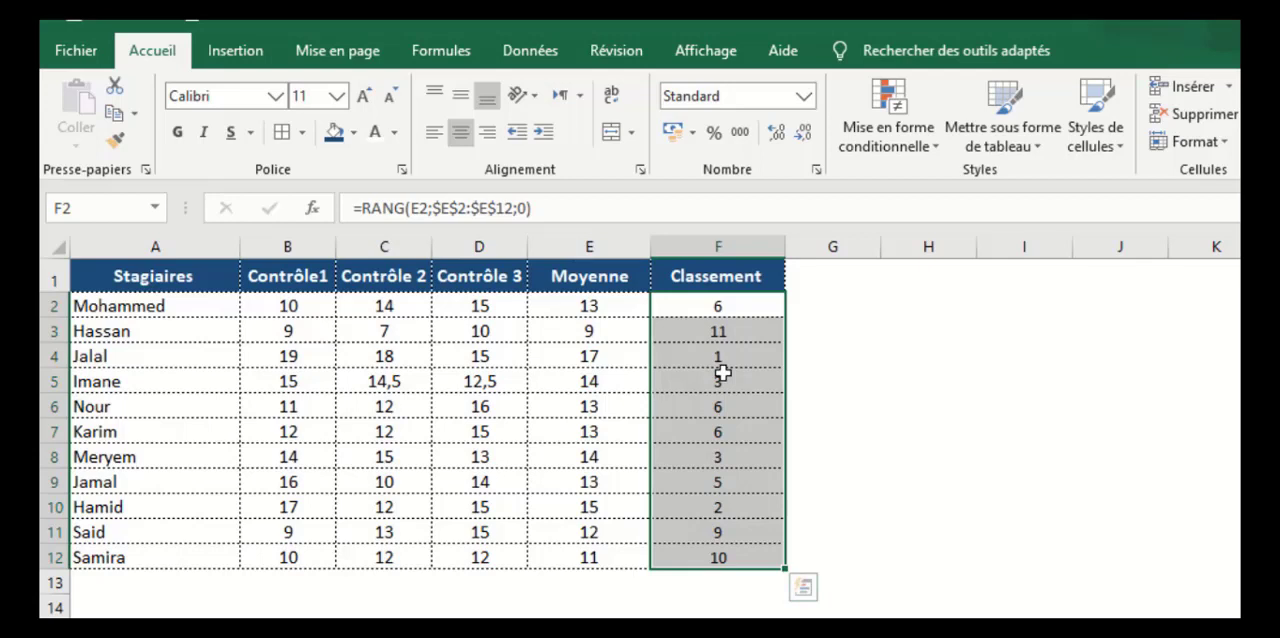
pyautogui.press('Delete')
# Start a new RANG formula in F2 with E2 as the number argument
pyautogui.click(730, 306)
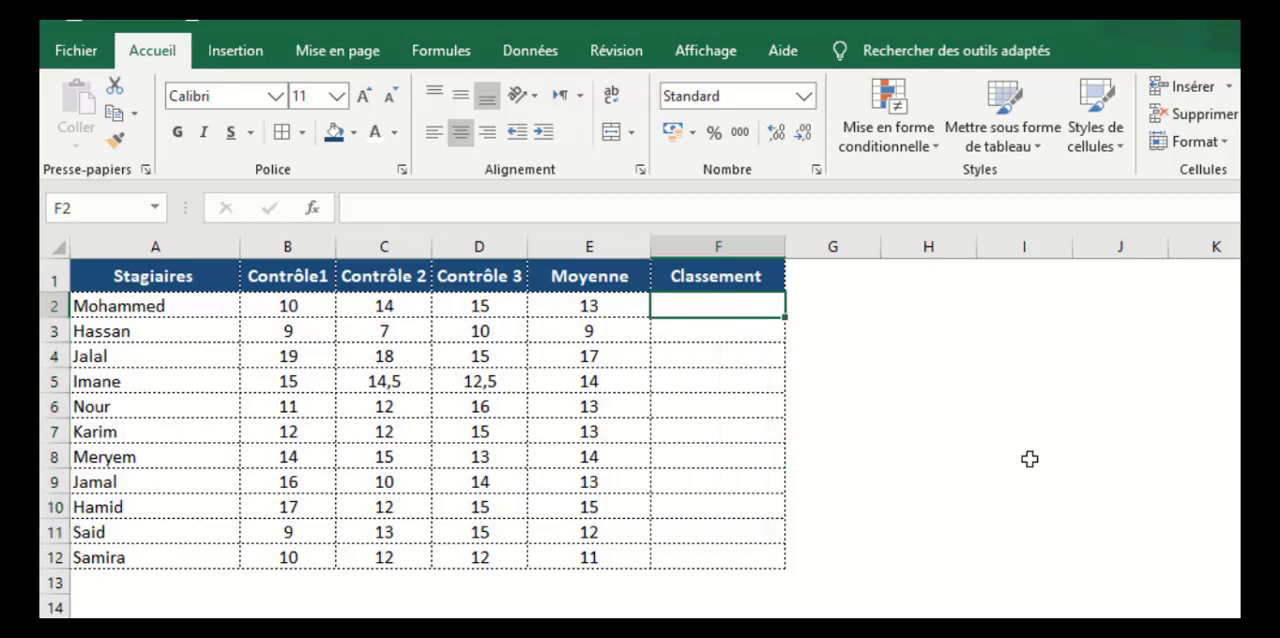
pyautogui.write('=rang')
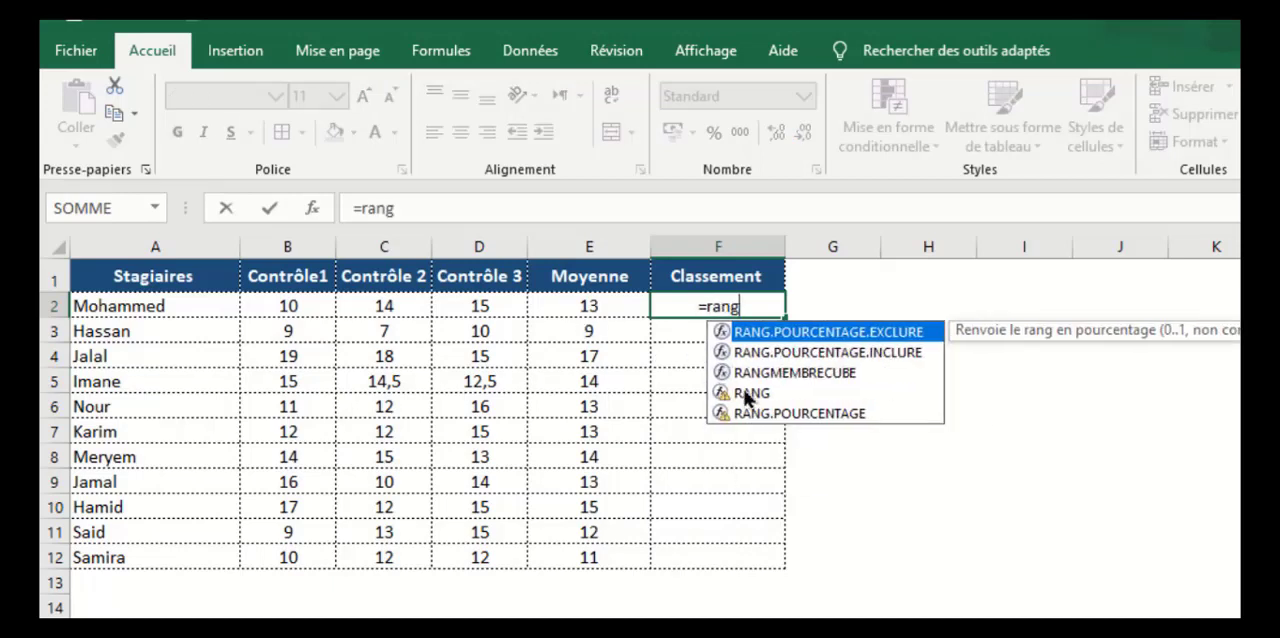
pyautogui.click(748, 395)
pyautogui.doubleClick(748, 395)
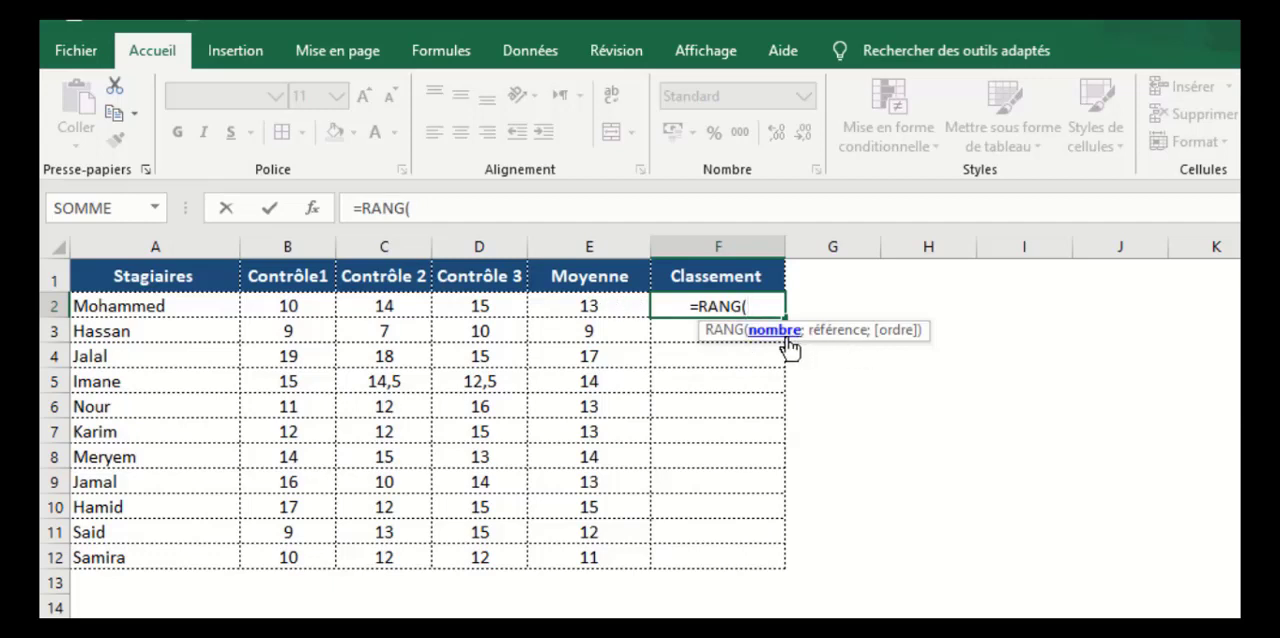
pyautogui.click(589, 305)
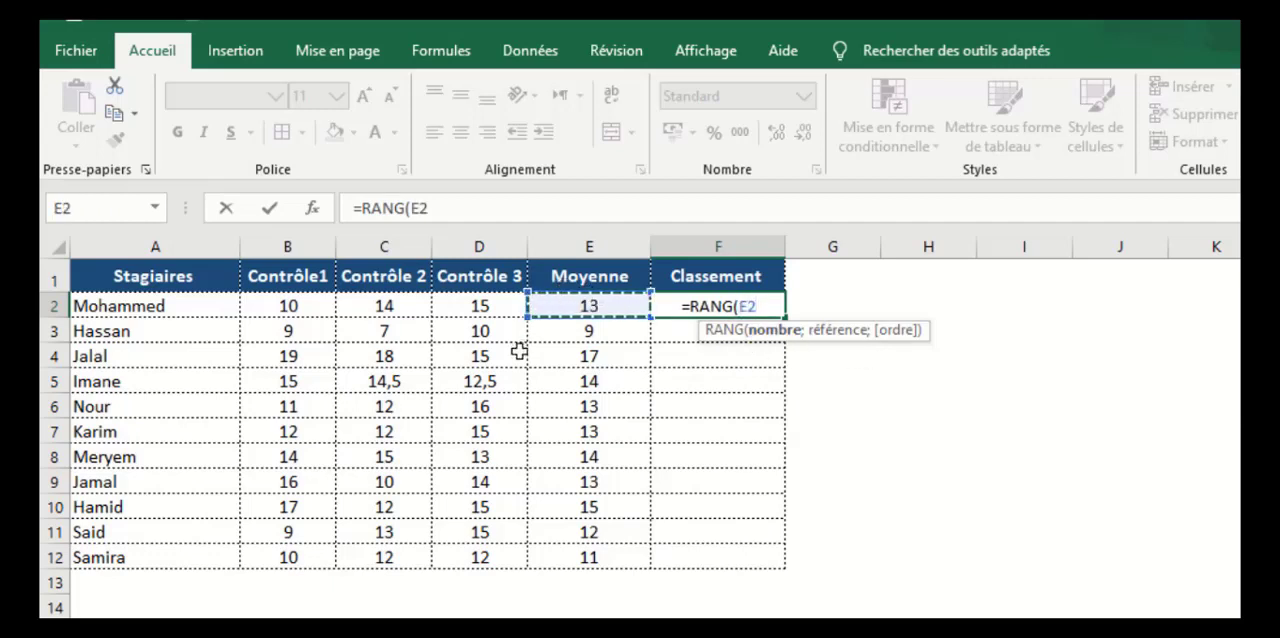
pyautogui.write(';')
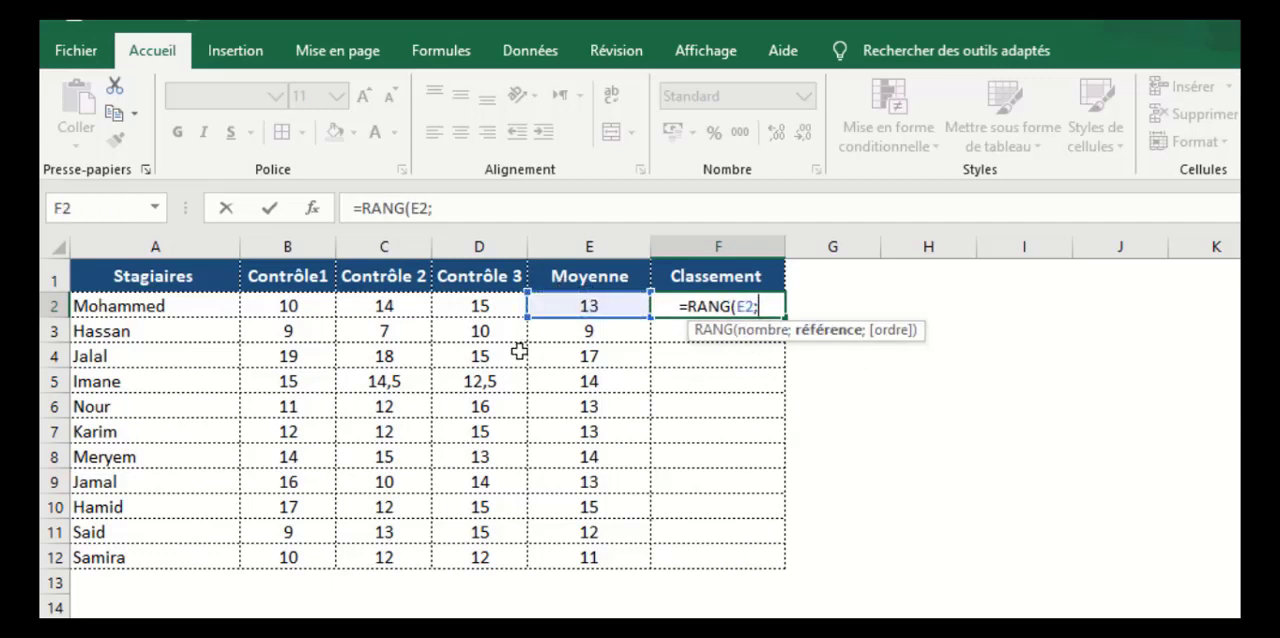